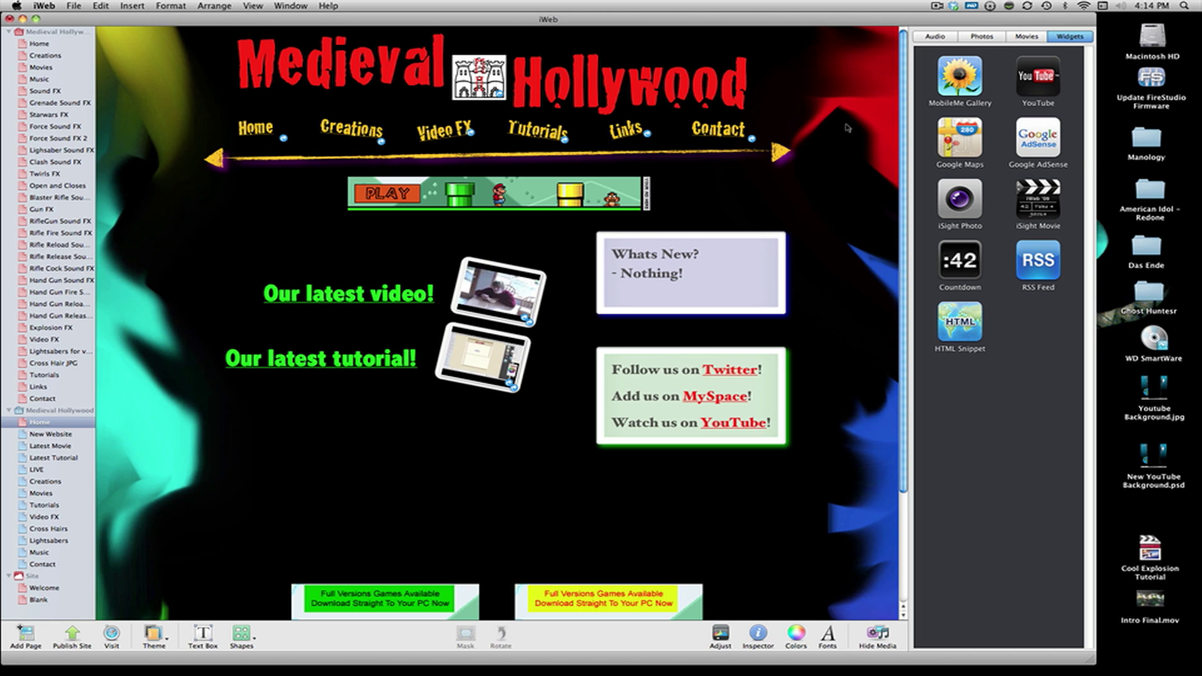
# Hide and show the media panel several times, ending with the widgets panel visible.
pyautogui.click(878, 636)
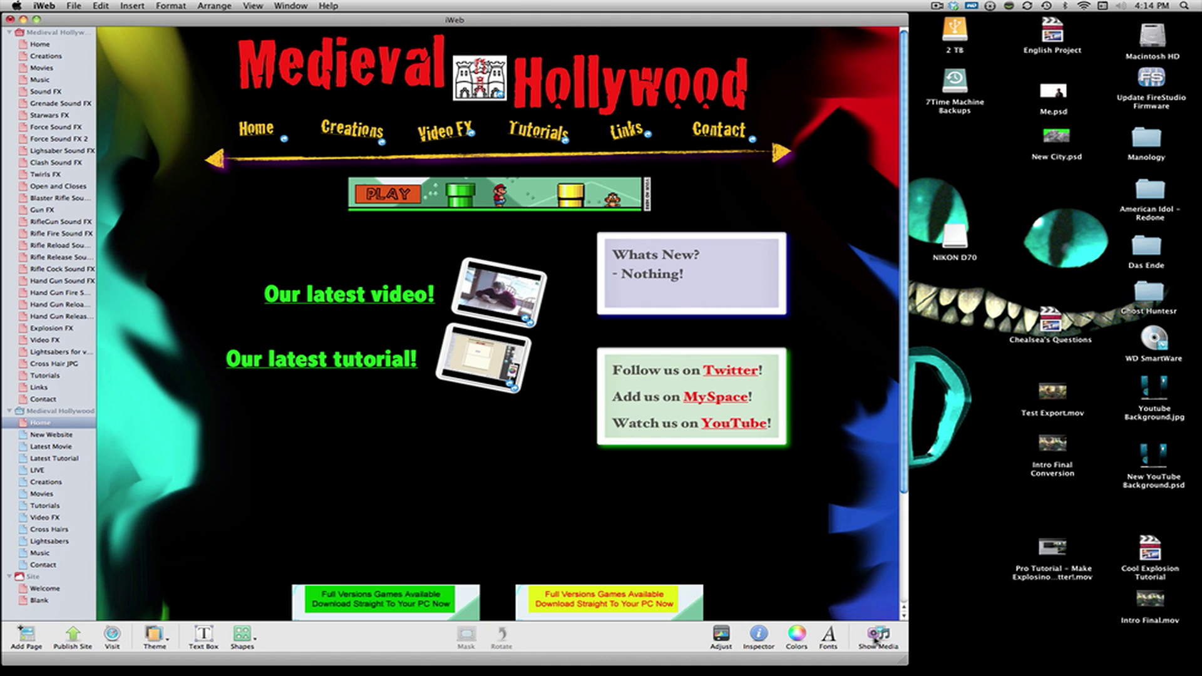
pyautogui.click(879, 636)
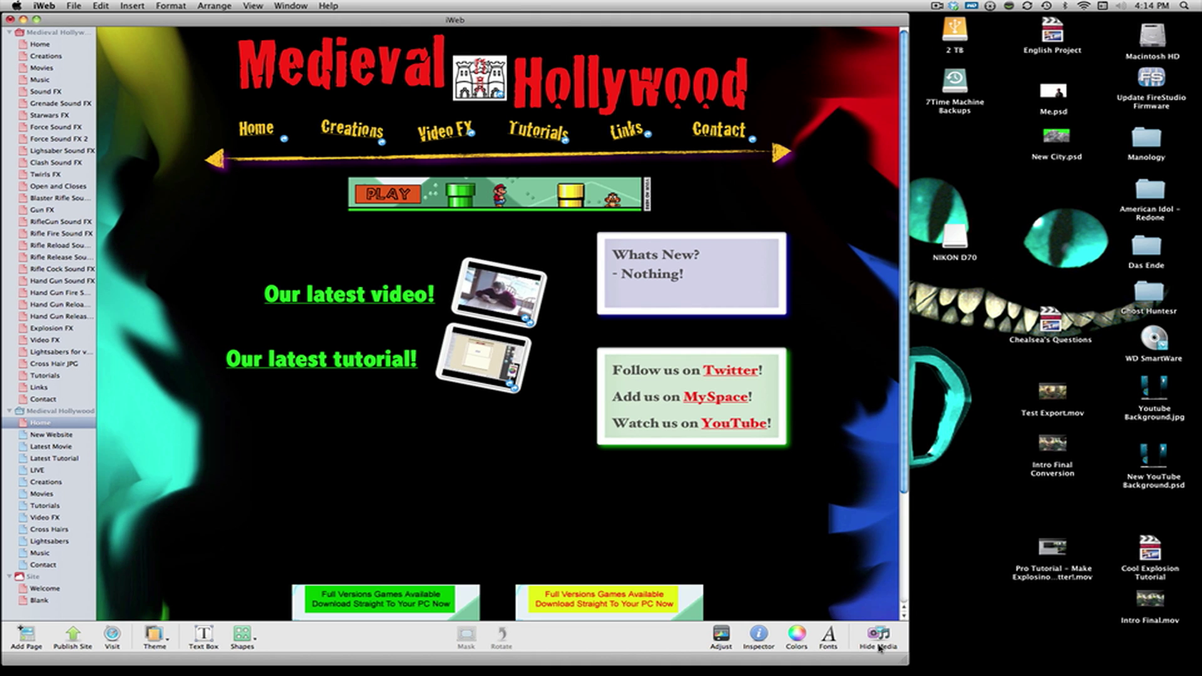
pyautogui.click(881, 637)
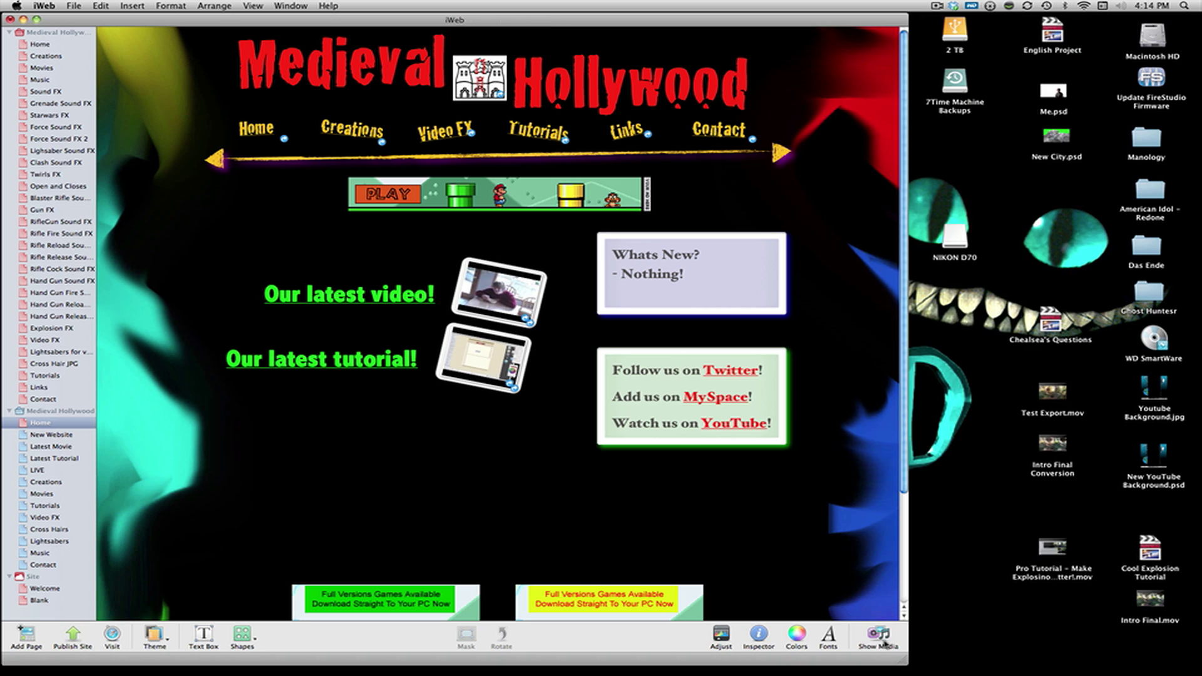
pyautogui.click(881, 638)
pyautogui.click(881, 638)
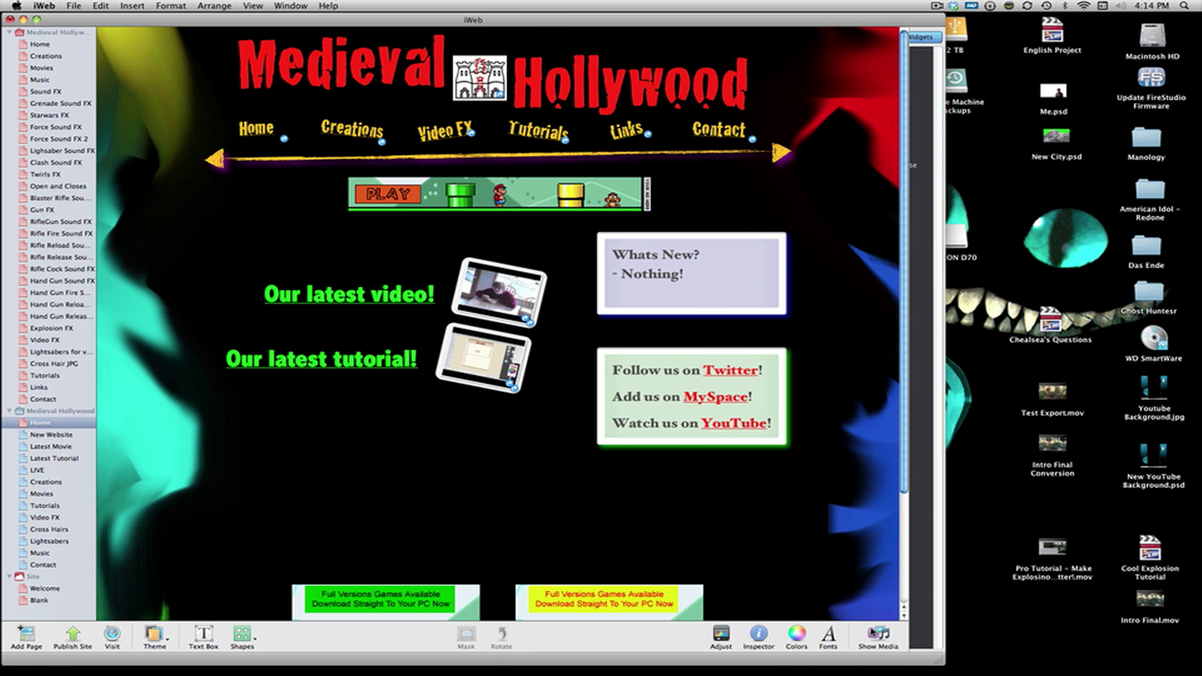
pyautogui.click(882, 637)
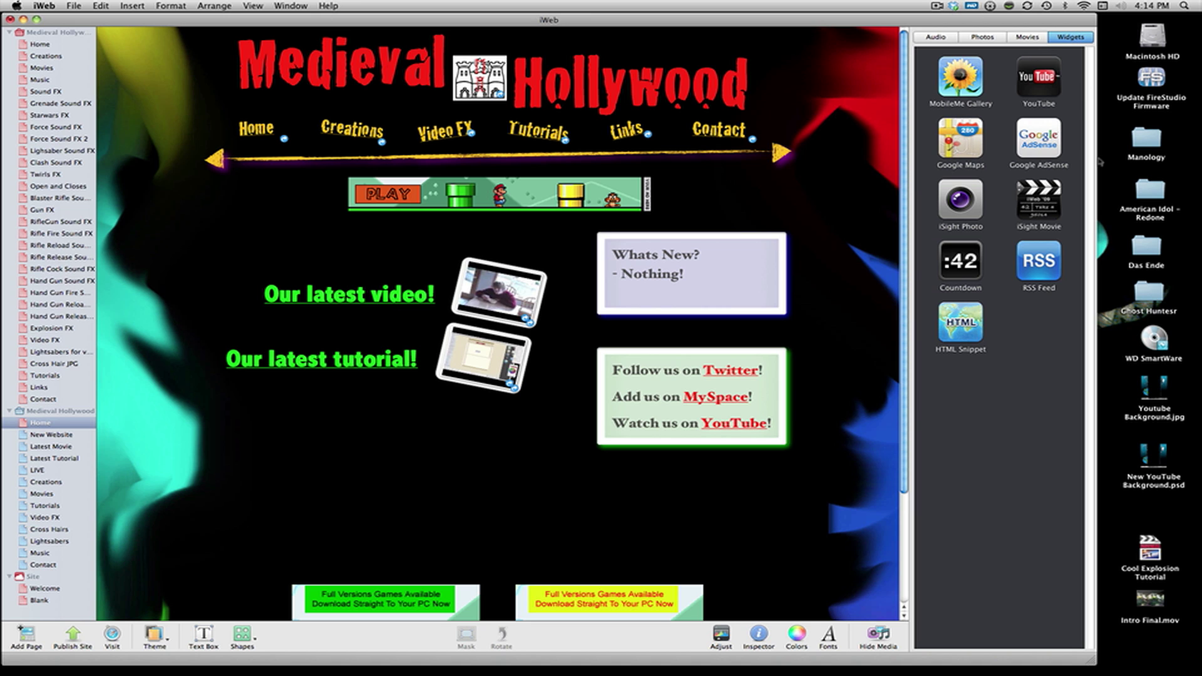
# Place two Google AdSense widgets on the page, cancelling the AdSense account setup each time.
pyautogui.moveTo(1051, 135); pyautogui.dragTo(315, 285)
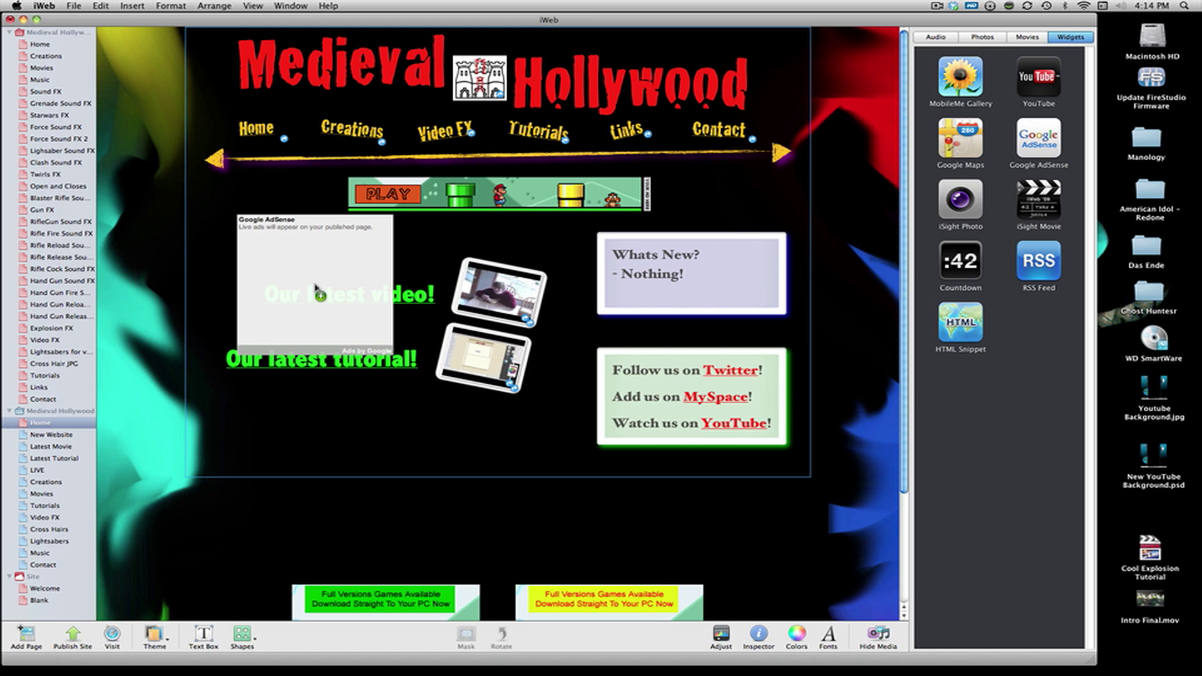
pyautogui.moveTo(314, 285); pyautogui.dragTo(315, 285)
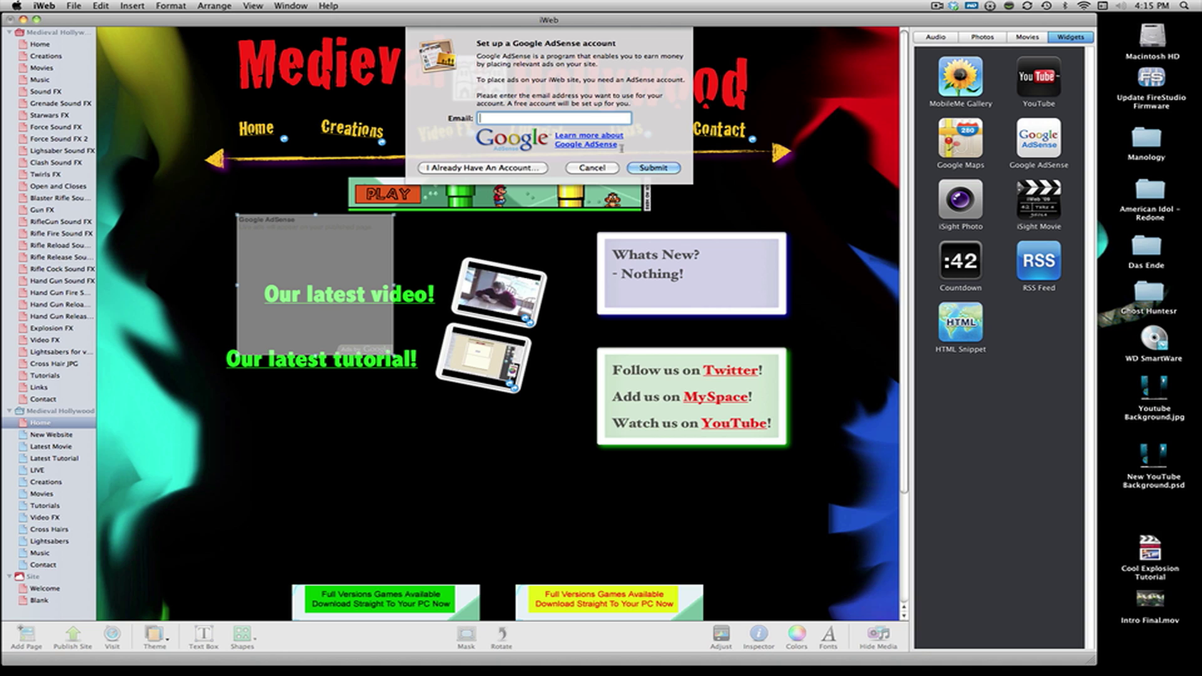
pyautogui.click(583, 167)
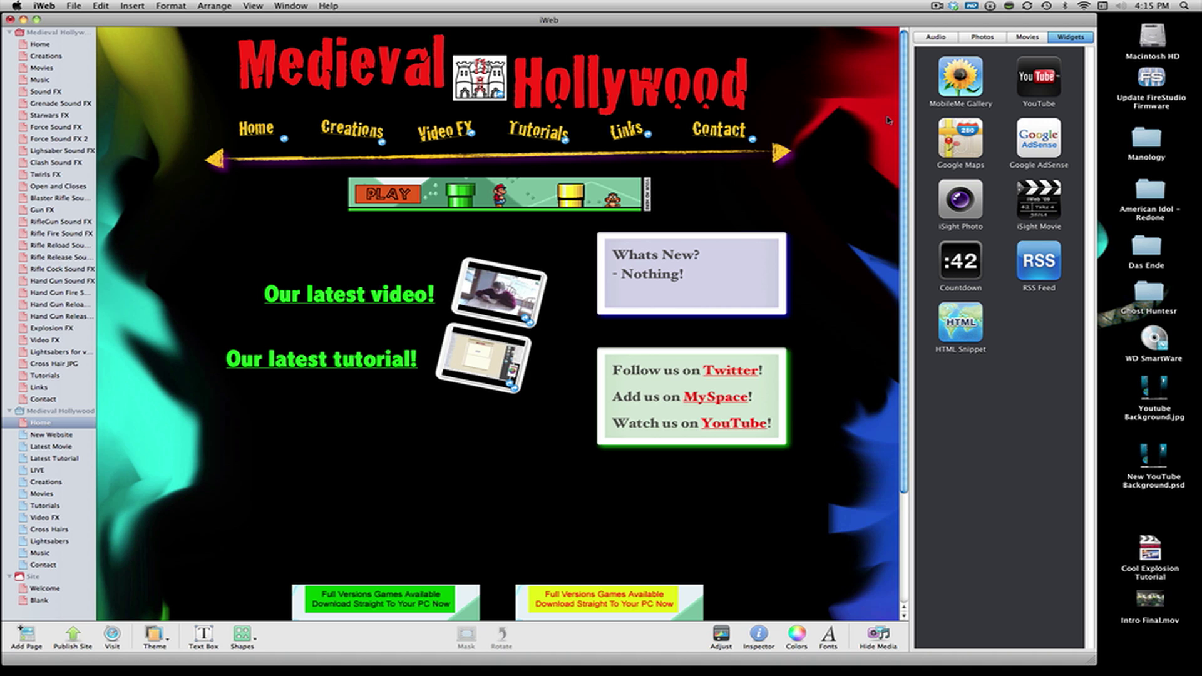
pyautogui.moveTo(1050, 133); pyautogui.dragTo(699, 190)
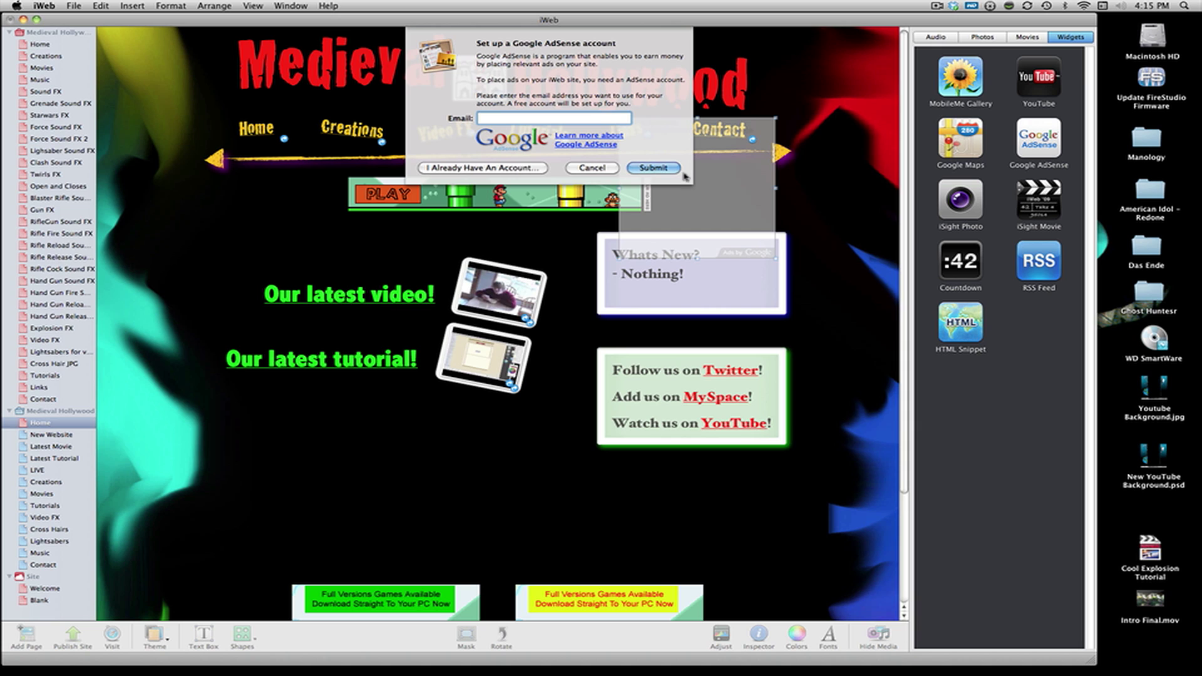
pyautogui.click(571, 169)
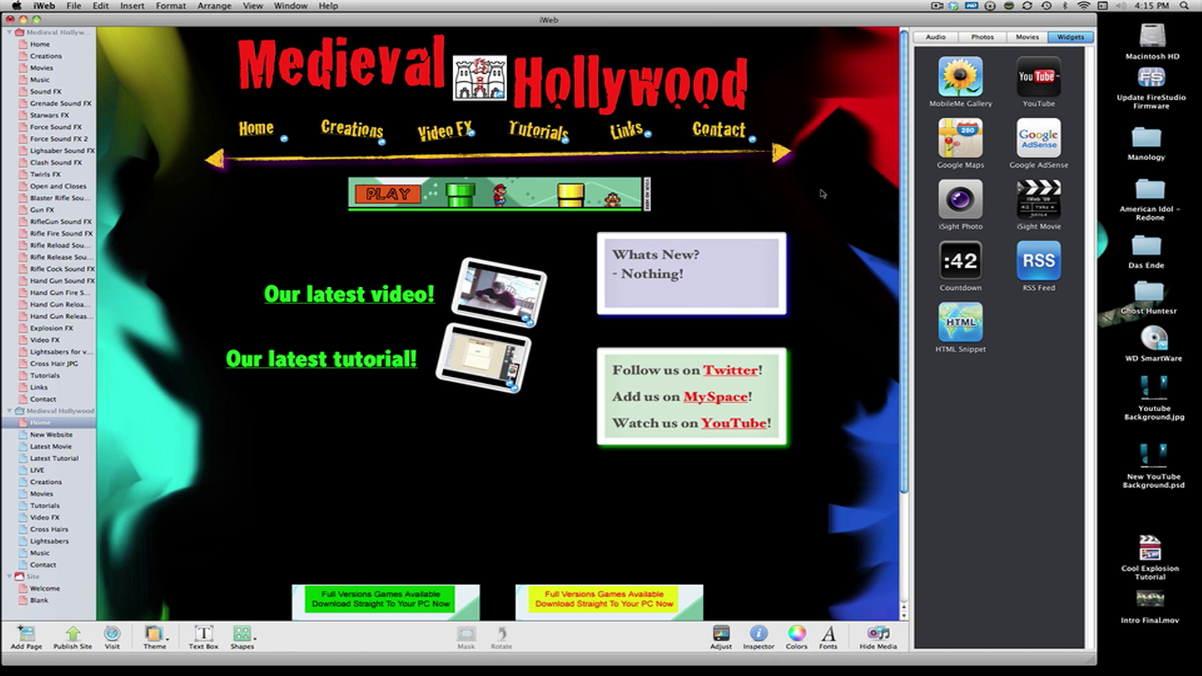
# On adbrite.com, open For publishers and update the earnings view to all time, showing $10.37.
pyautogui.press('super+Tab')
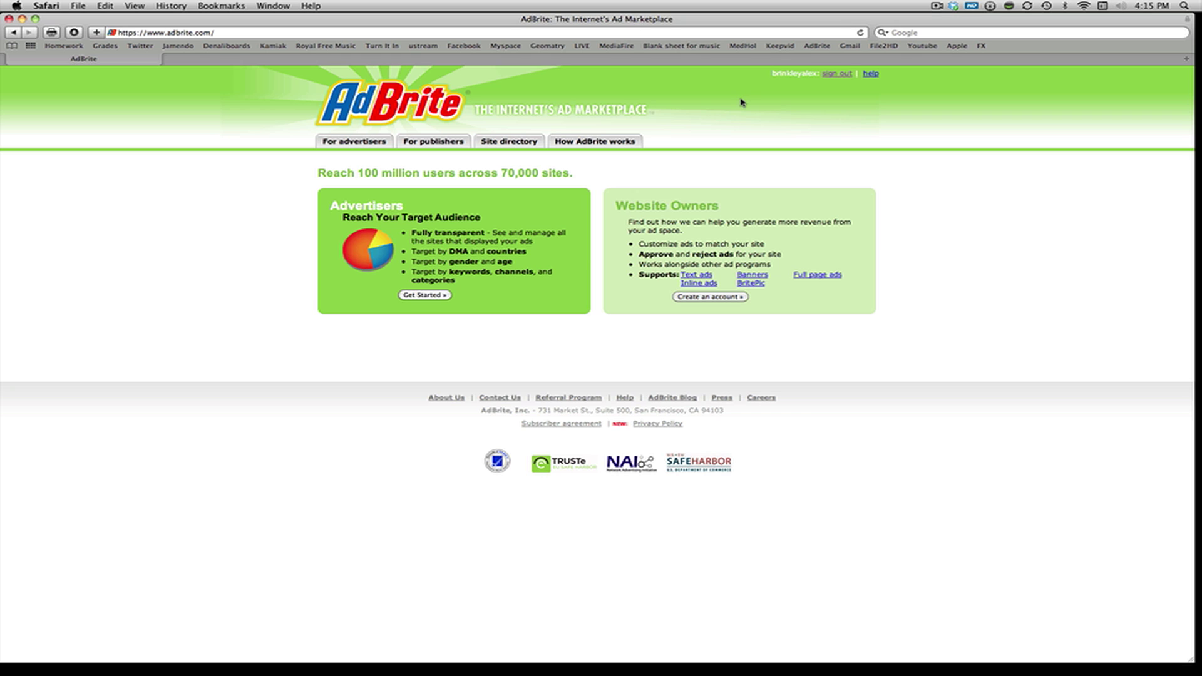
pyautogui.click(434, 146)
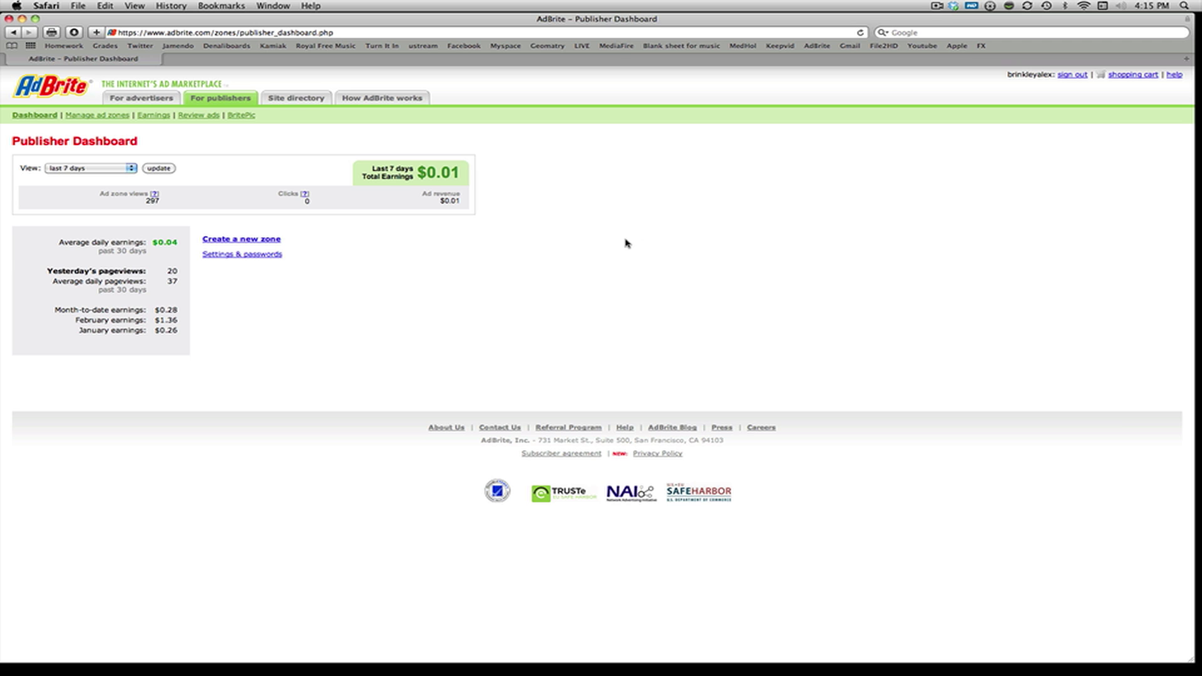
pyautogui.click(125, 169)
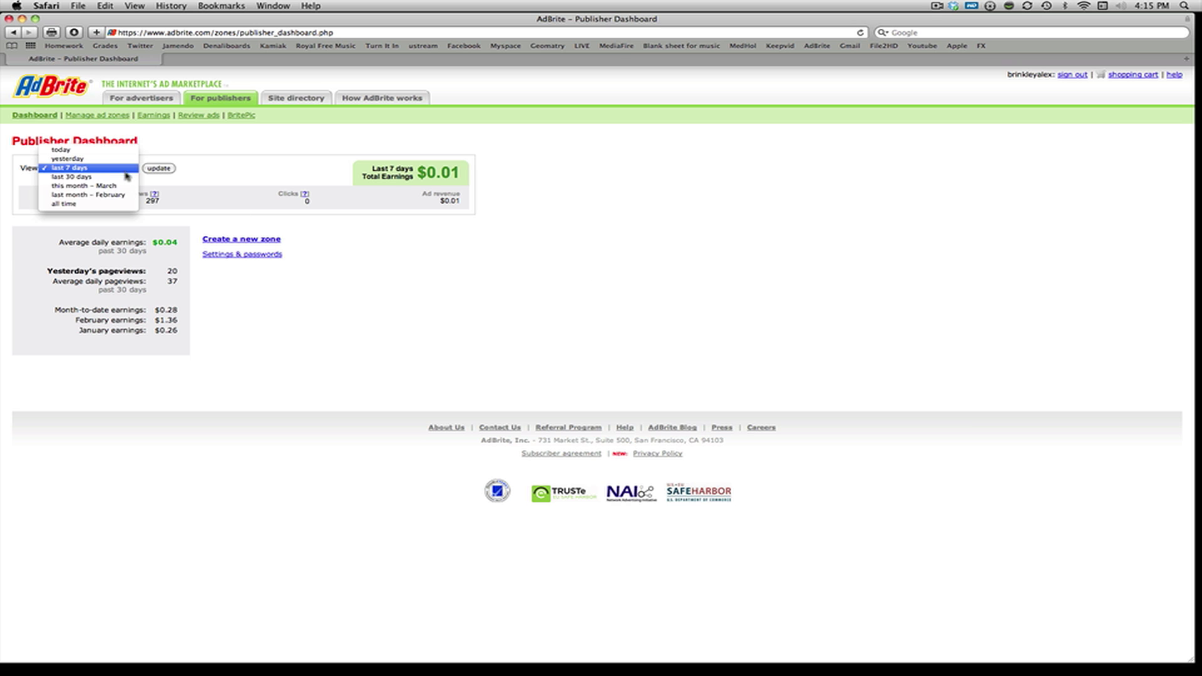
pyautogui.click(128, 205)
pyautogui.click(159, 169)
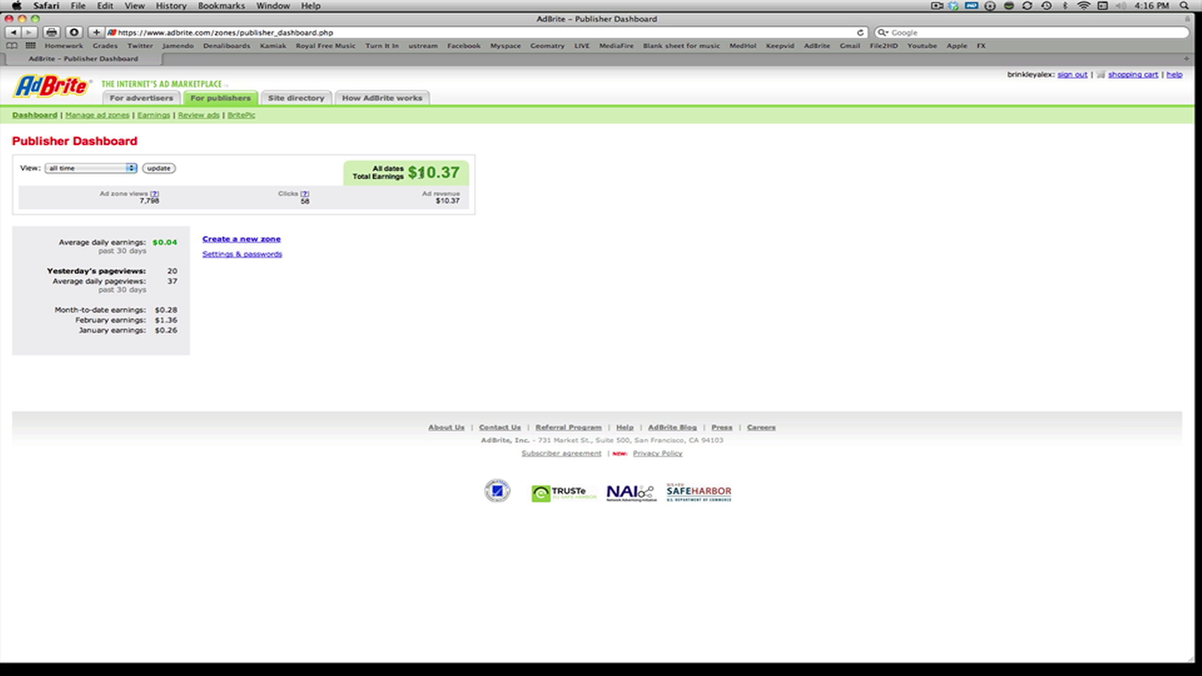
pyautogui.moveTo(414, 173); pyautogui.dragTo(520, 177)
pyautogui.click(525, 178)
# Open Manage ad zones to list the 300 x 250 and 468 x 60 zones, leaving Date range unchanged.
pyautogui.click(88, 115)
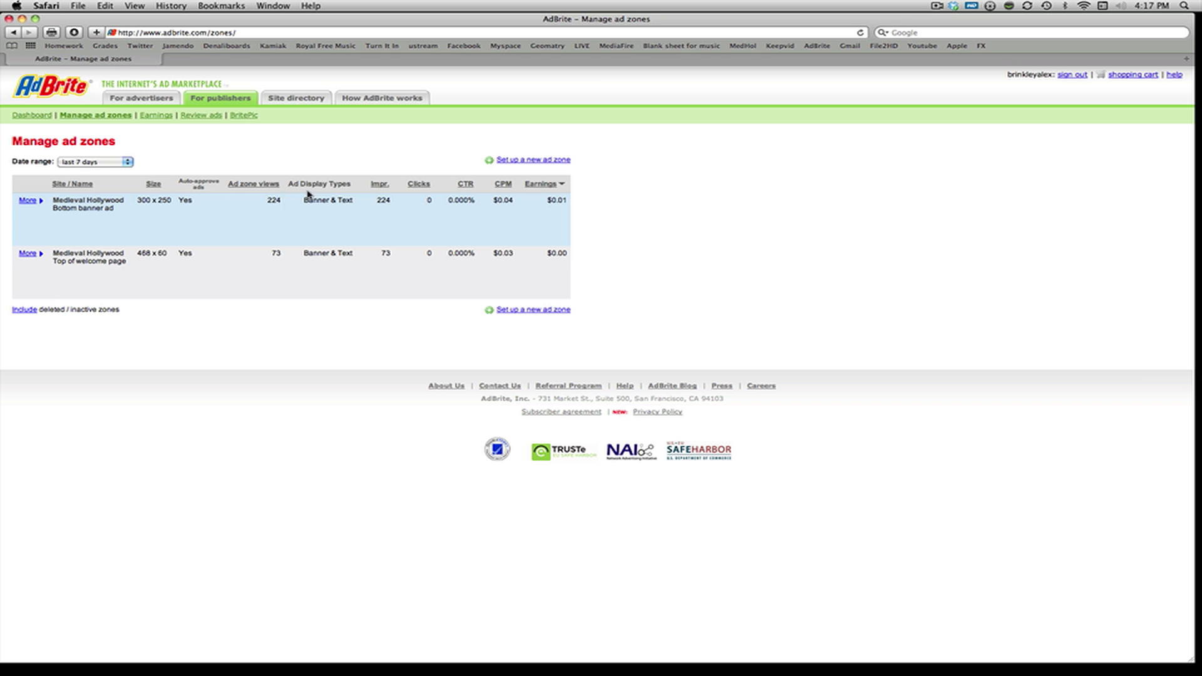
pyautogui.click(115, 163)
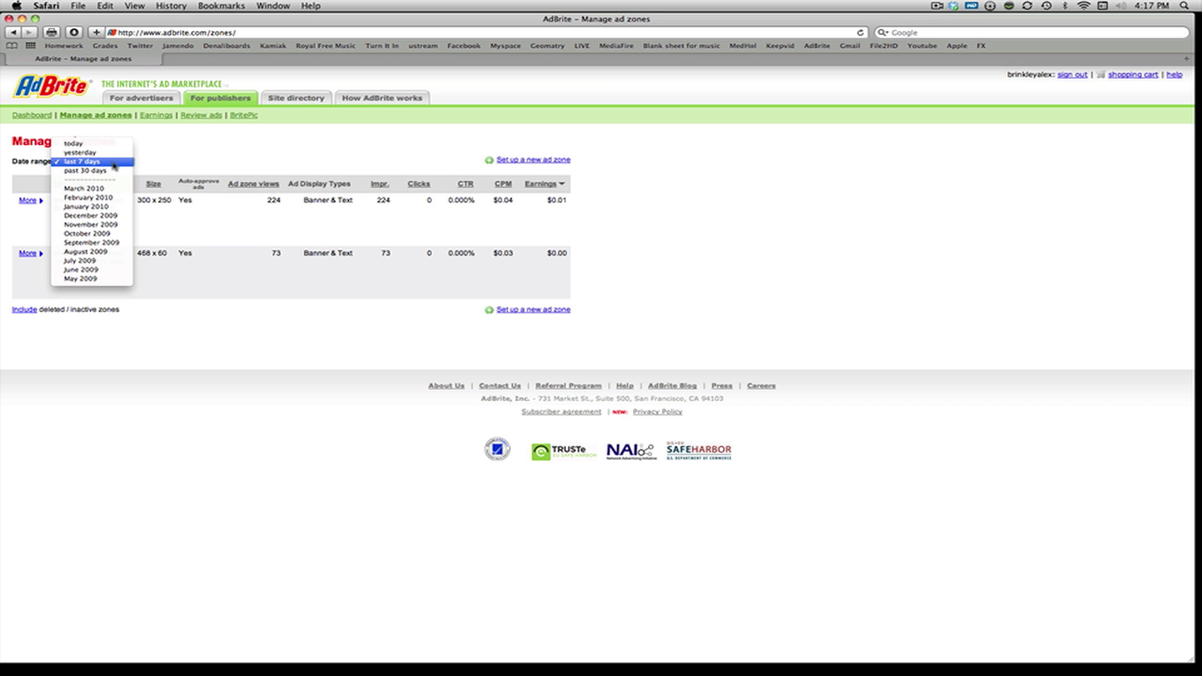
pyautogui.click(740, 219)
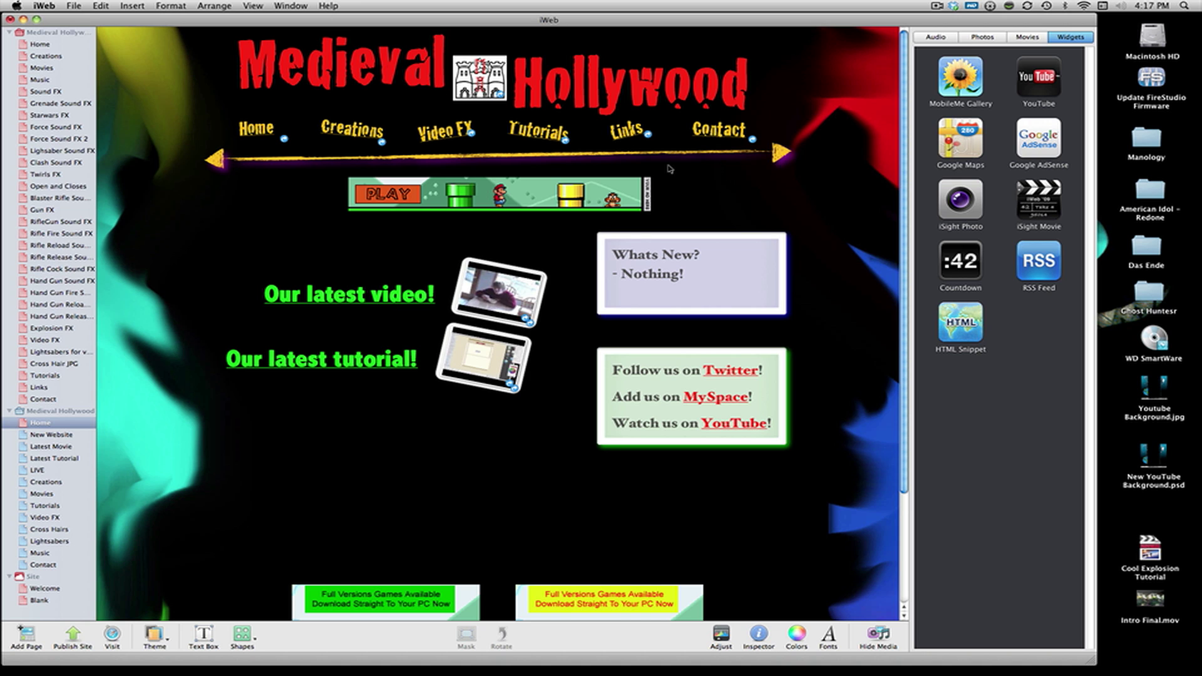
# Inspect the right bottom AdBrite snippet's code, nudge it beside the original ad, and deselect it.
pyautogui.scroll(-5, 602, 398)
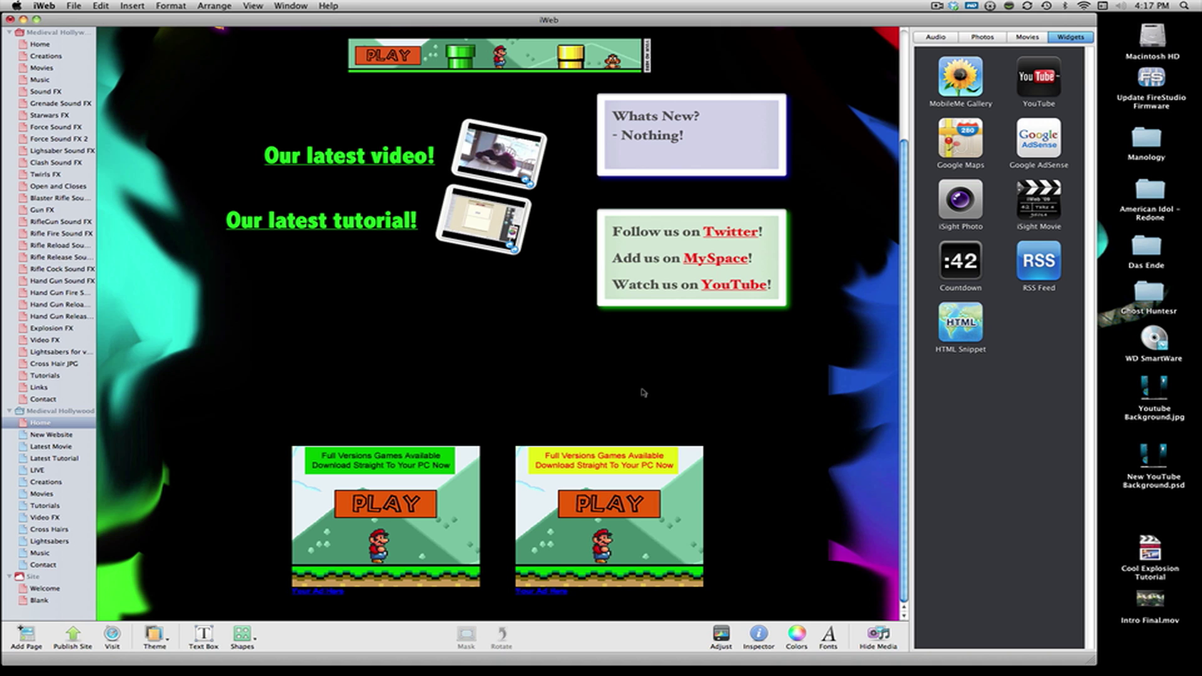
pyautogui.doubleClick(644, 529)
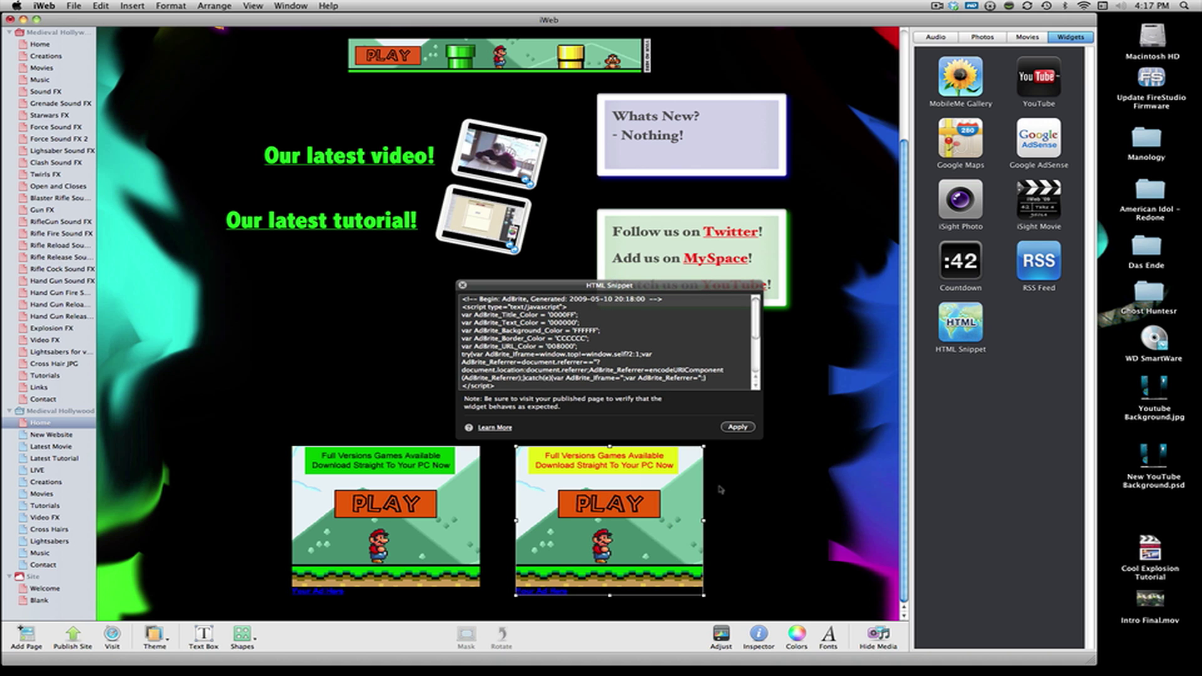
pyautogui.click(776, 451)
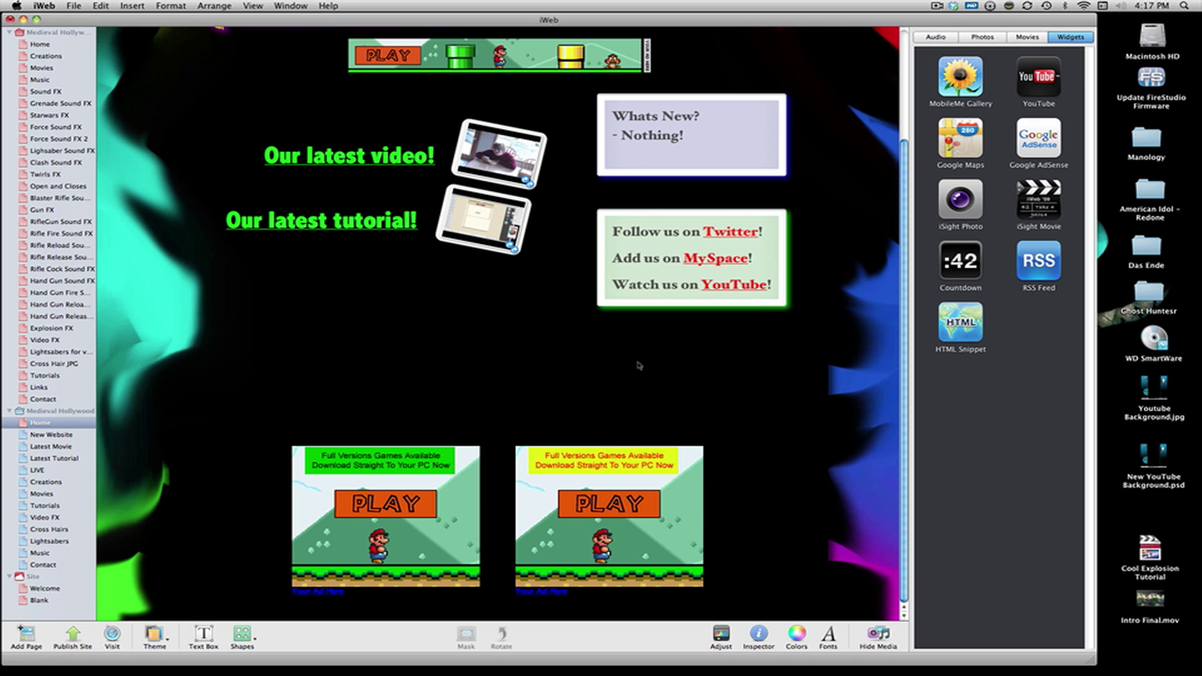
pyautogui.doubleClick(642, 529)
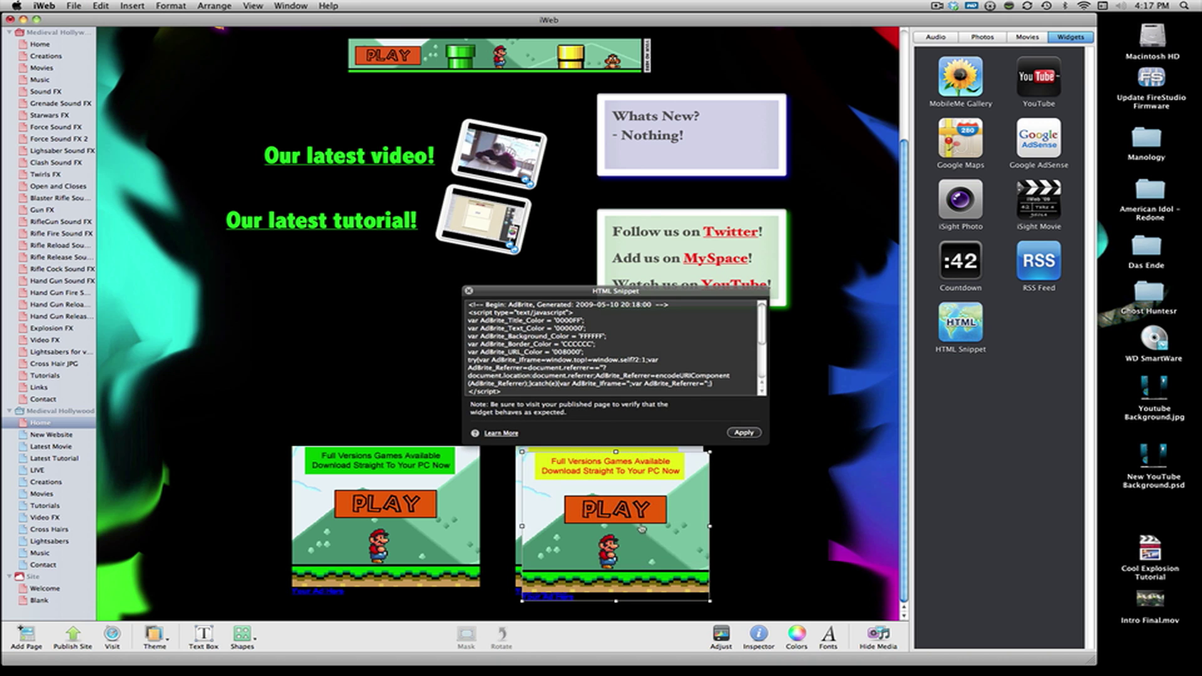
pyautogui.moveTo(642, 529)
pyautogui.mouseDown()
pyautogui.moveTo(695, 541)
pyautogui.moveTo(713, 524)
pyautogui.moveTo(690, 495)
pyautogui.moveTo(649, 530)
pyautogui.mouseUp()
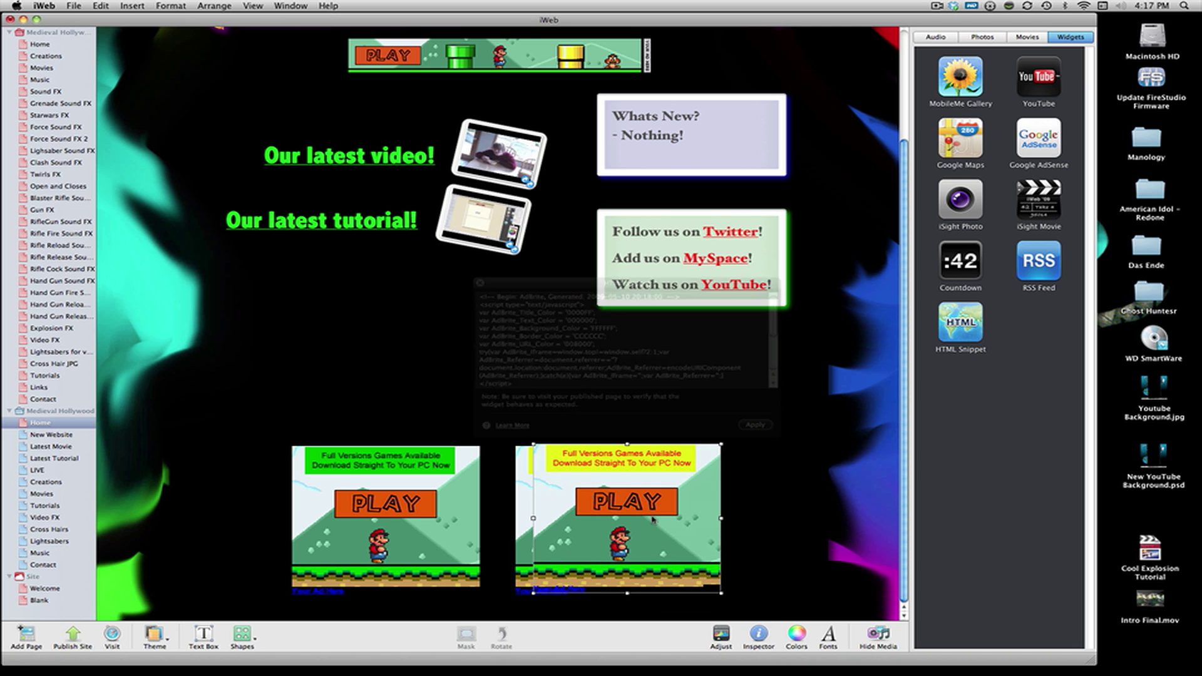
pyautogui.click(847, 511)
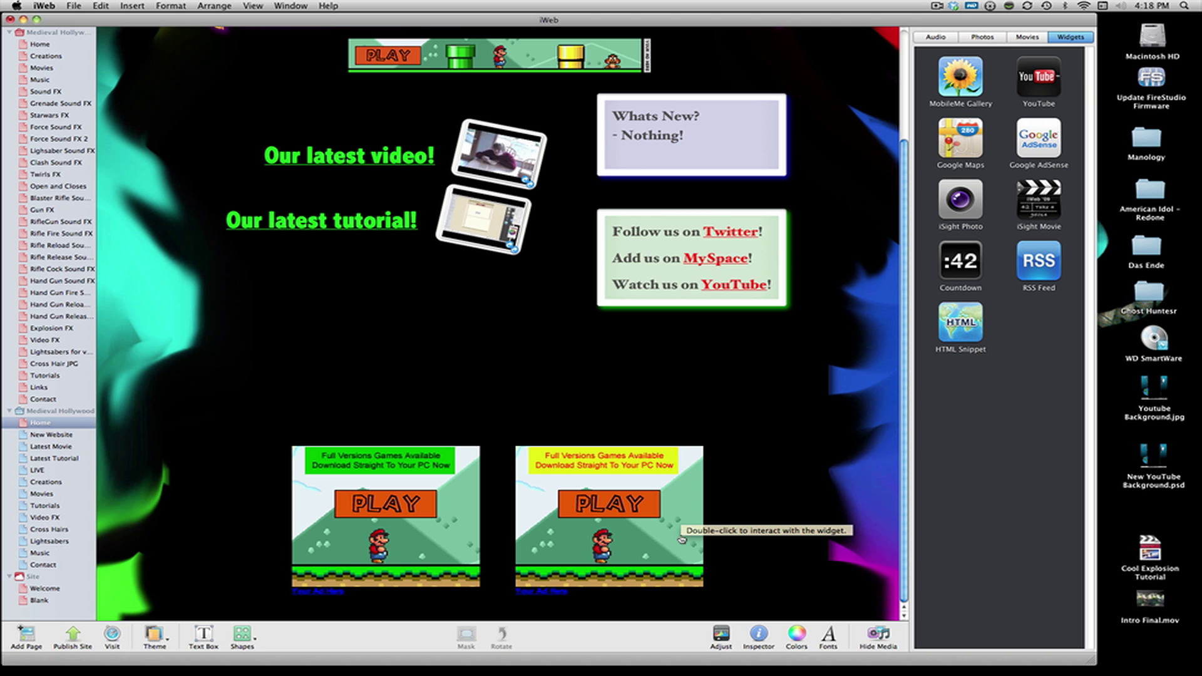
# Flip between AdBrite's Manage ad zones page and iWeb with Spaces to compare them.
pyautogui.hotkey('ctrl', 'Right')
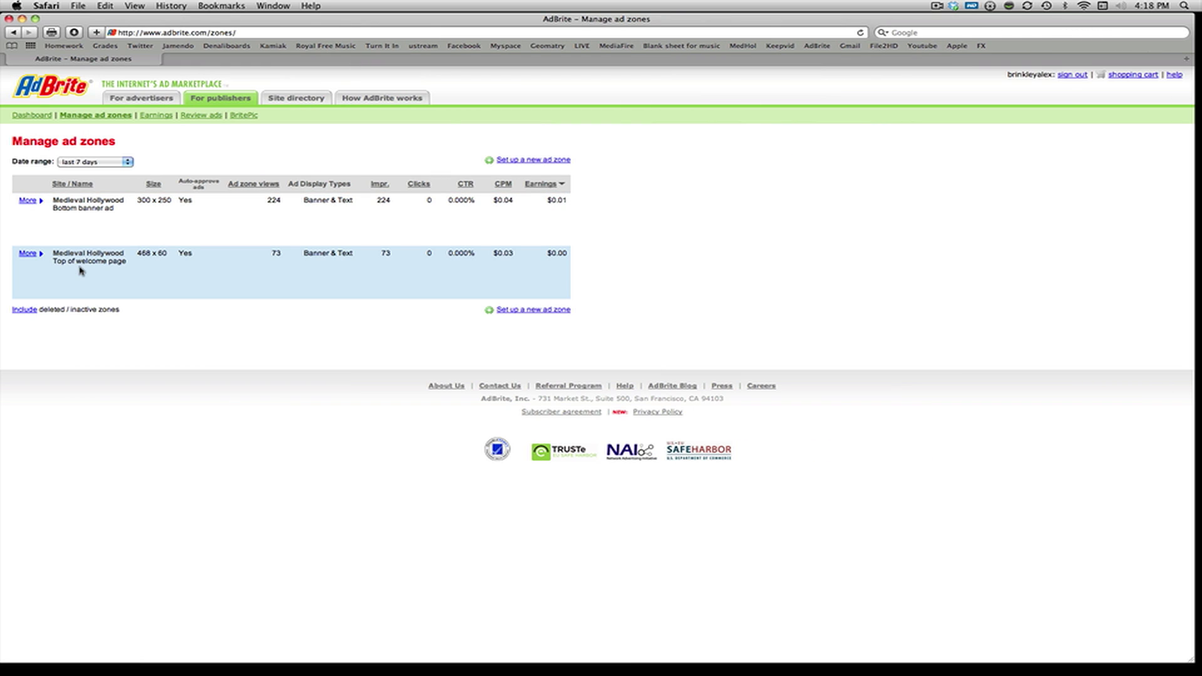
pyautogui.hotkey('ctrl', 'Left')
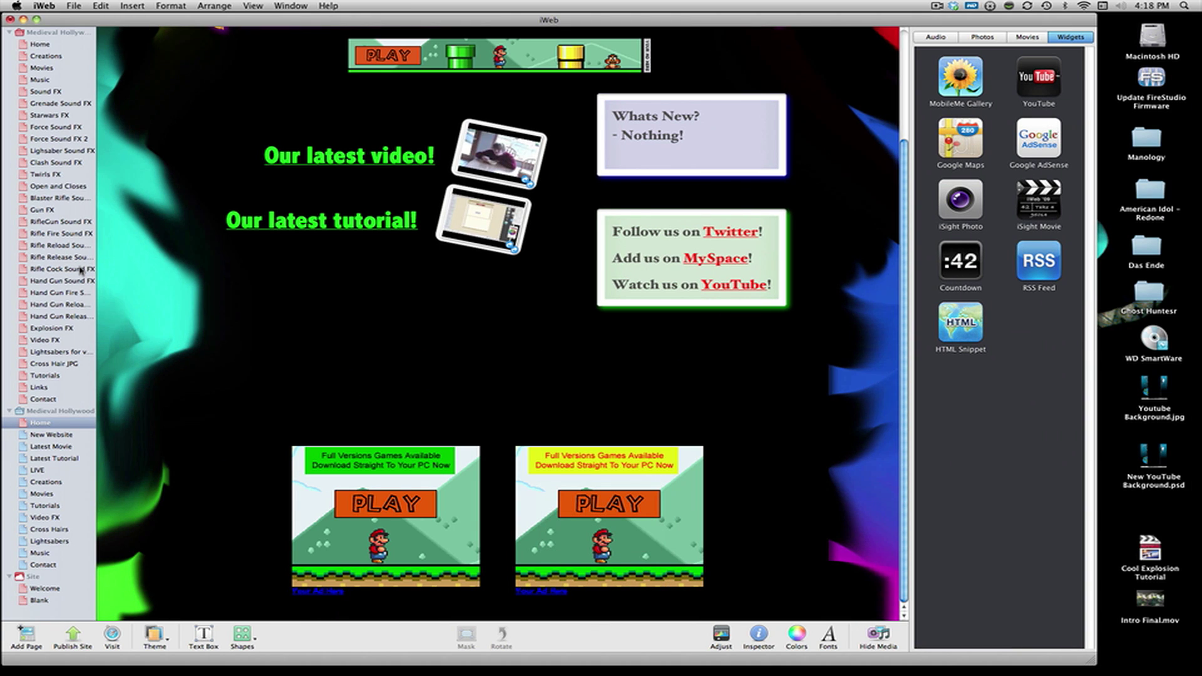
pyautogui.hotkey('ctrl', 'Right')
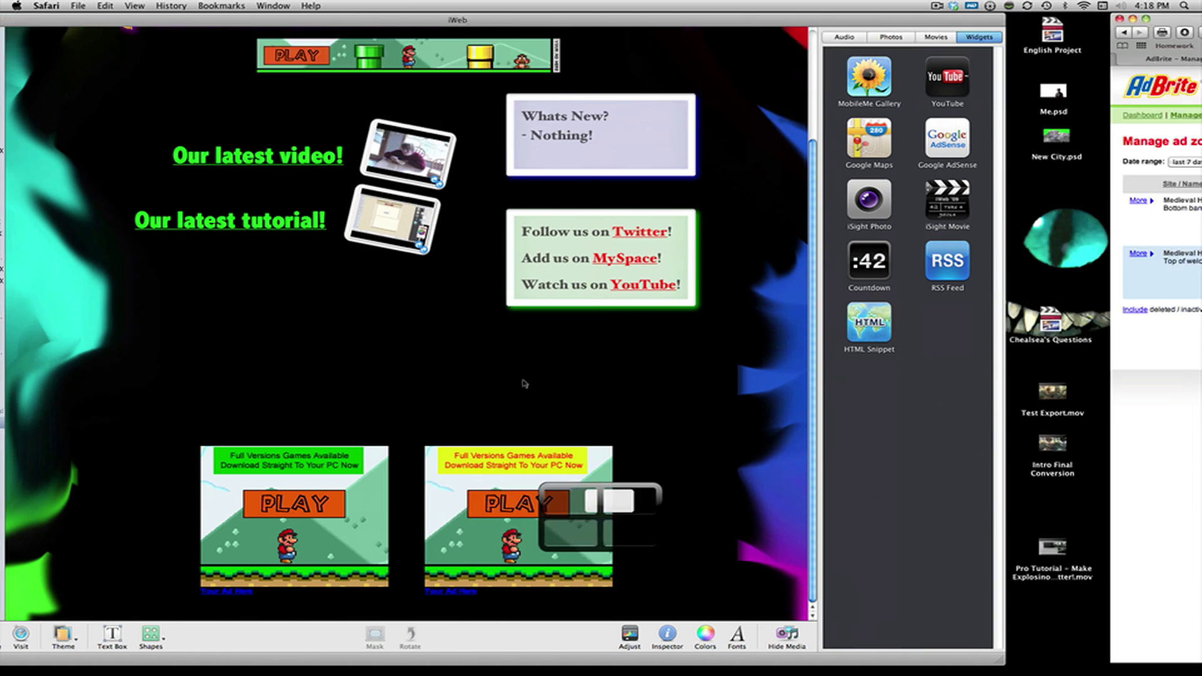
pyautogui.hotkey('ctrl', 'Left')
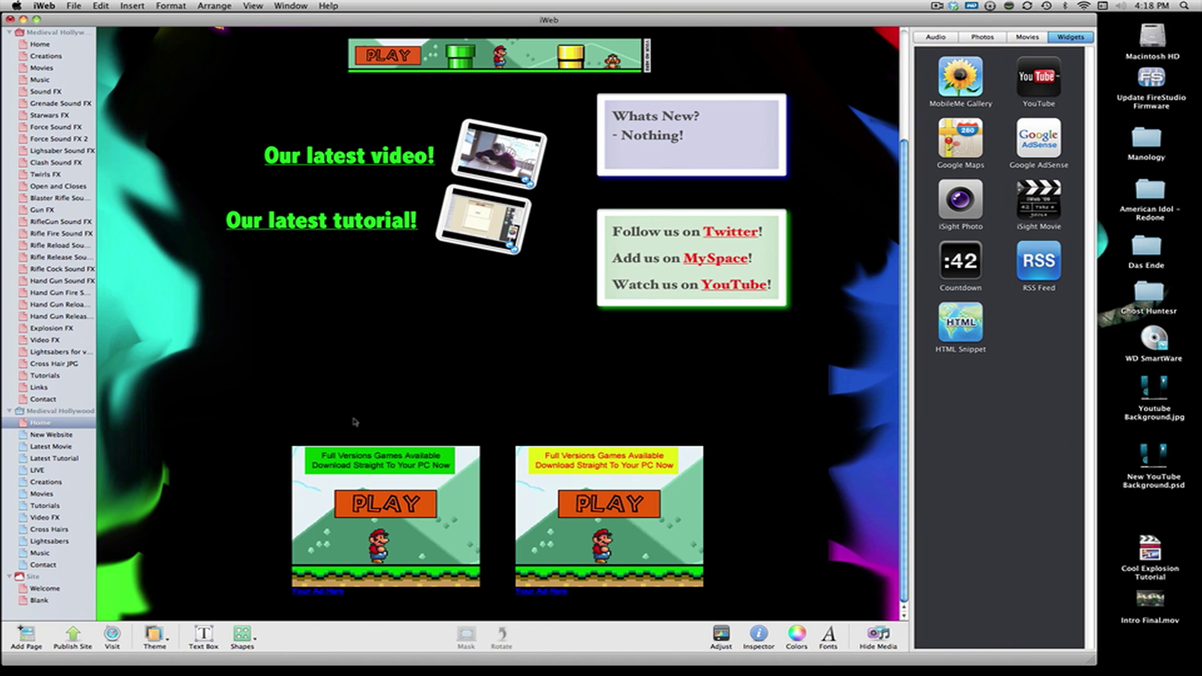
pyautogui.hotkey('ctrl', 'Right')
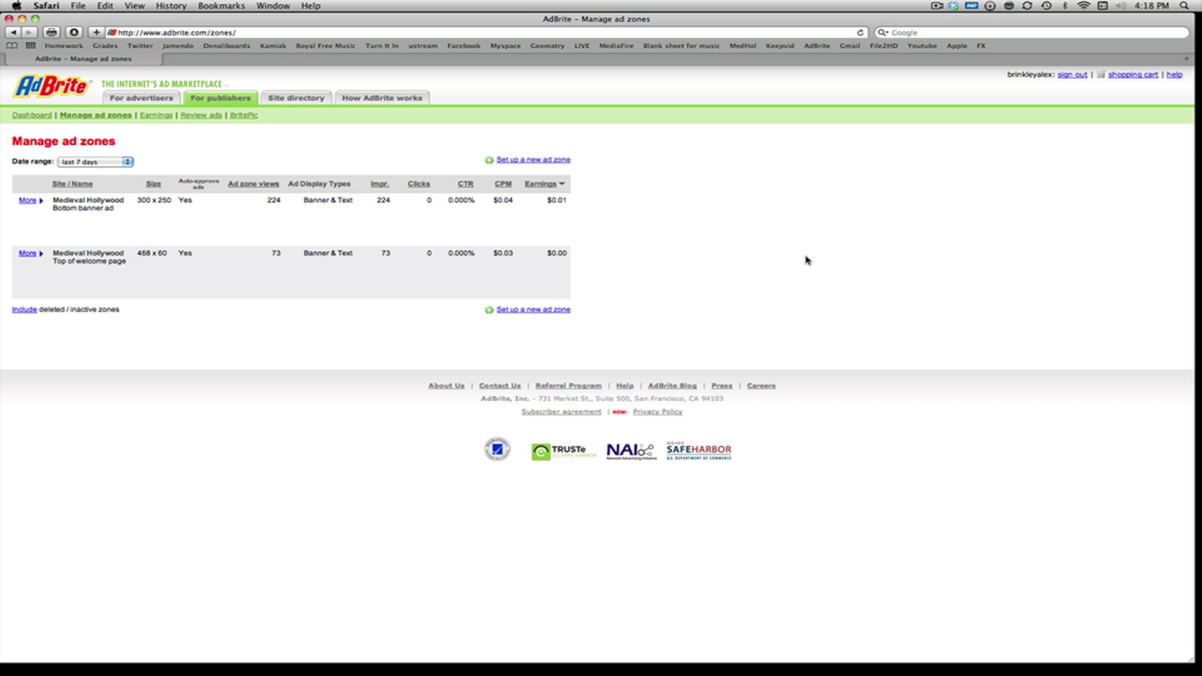
pyautogui.hotkey('ctrl', 'Left')
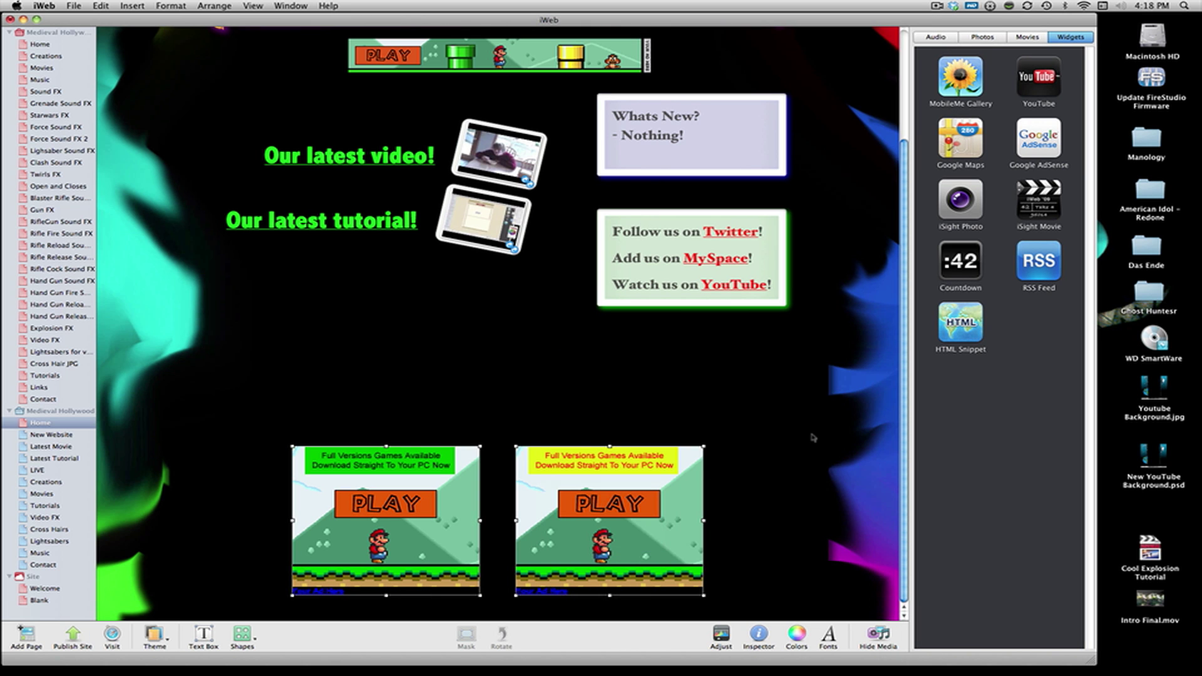
# Check the second bottom ad's code, view the New Website page, then select Home.
pyautogui.click(680, 492)
pyautogui.click(841, 414)
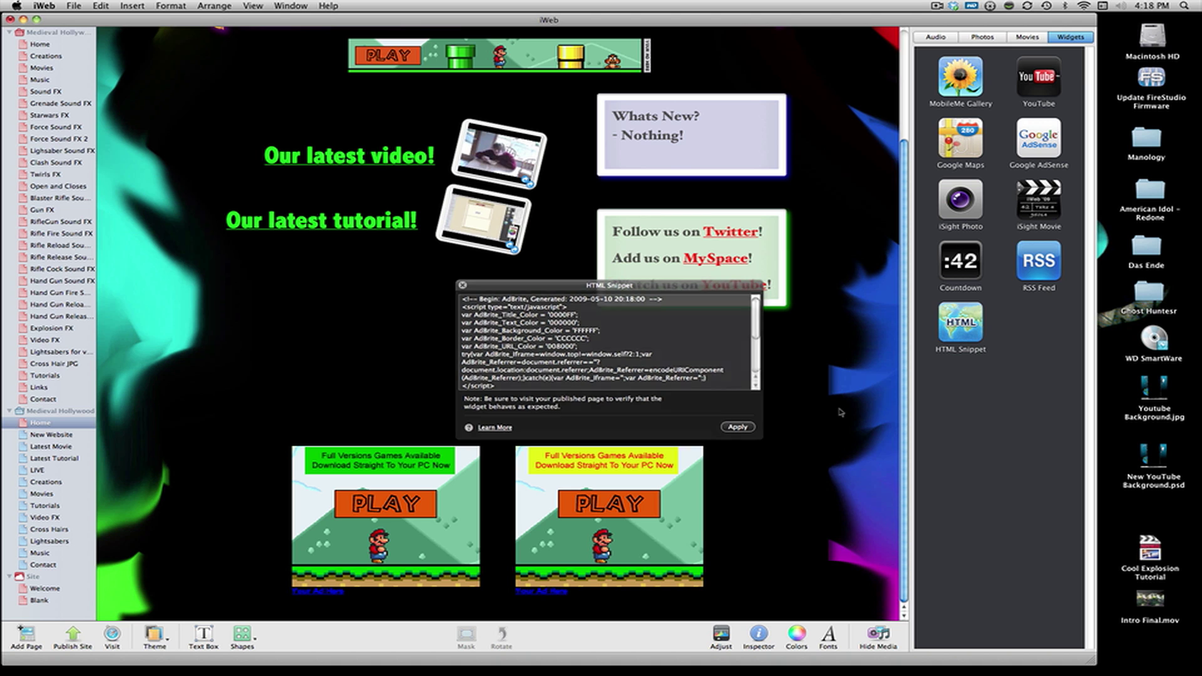
pyautogui.click(53, 435)
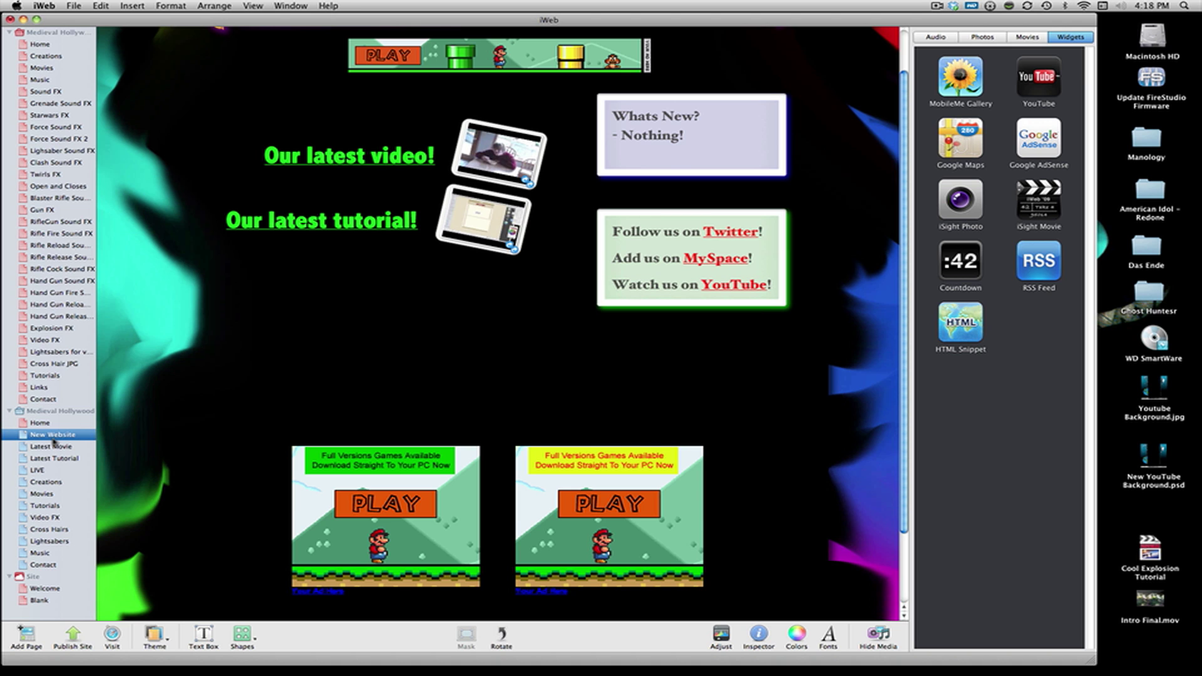
pyautogui.scroll(-3, 225, 387)
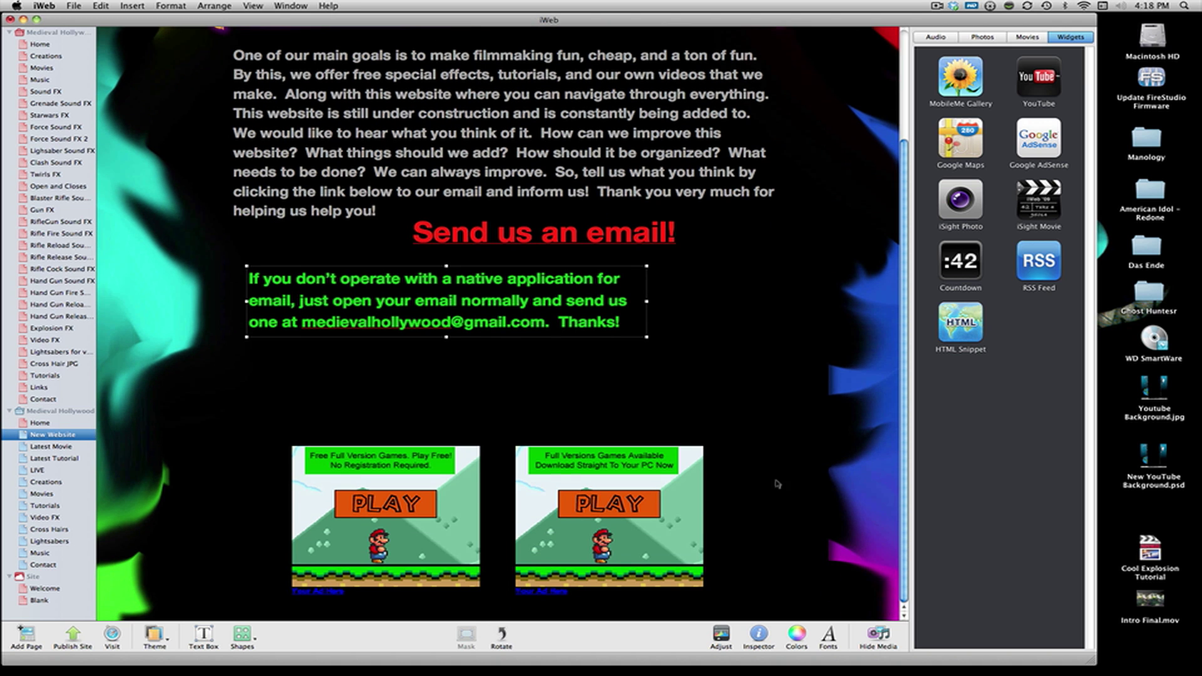
pyautogui.click(56, 434)
pyautogui.click(60, 423)
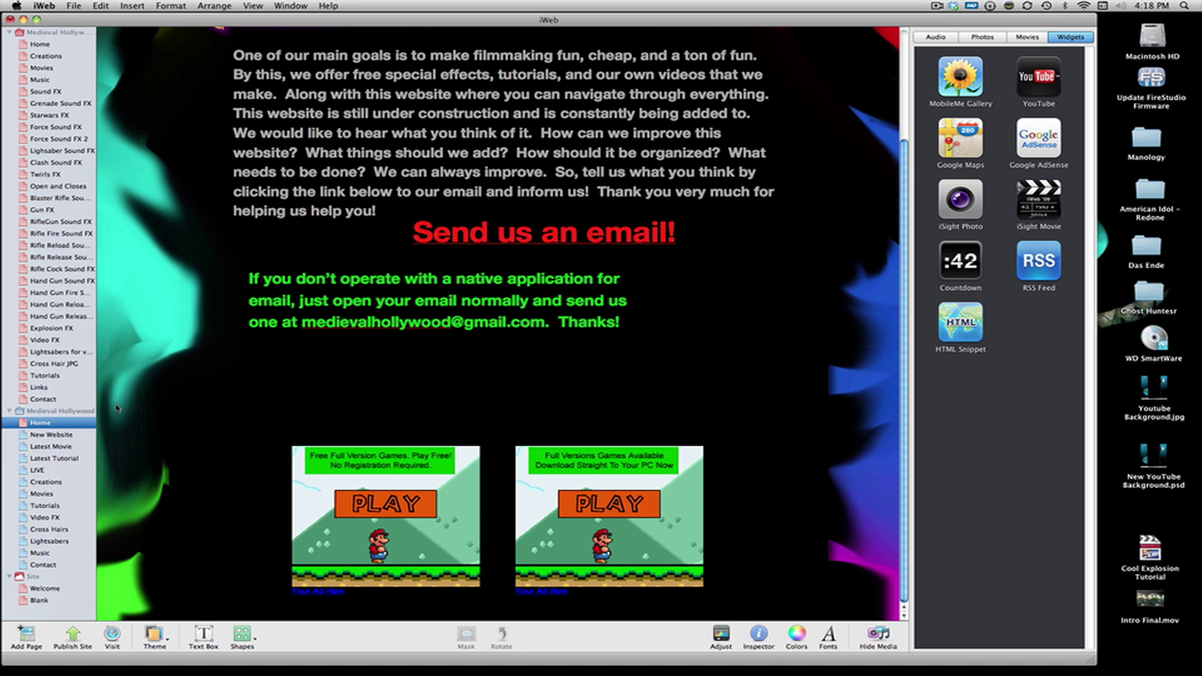
pyautogui.scroll(5, 230, 427)
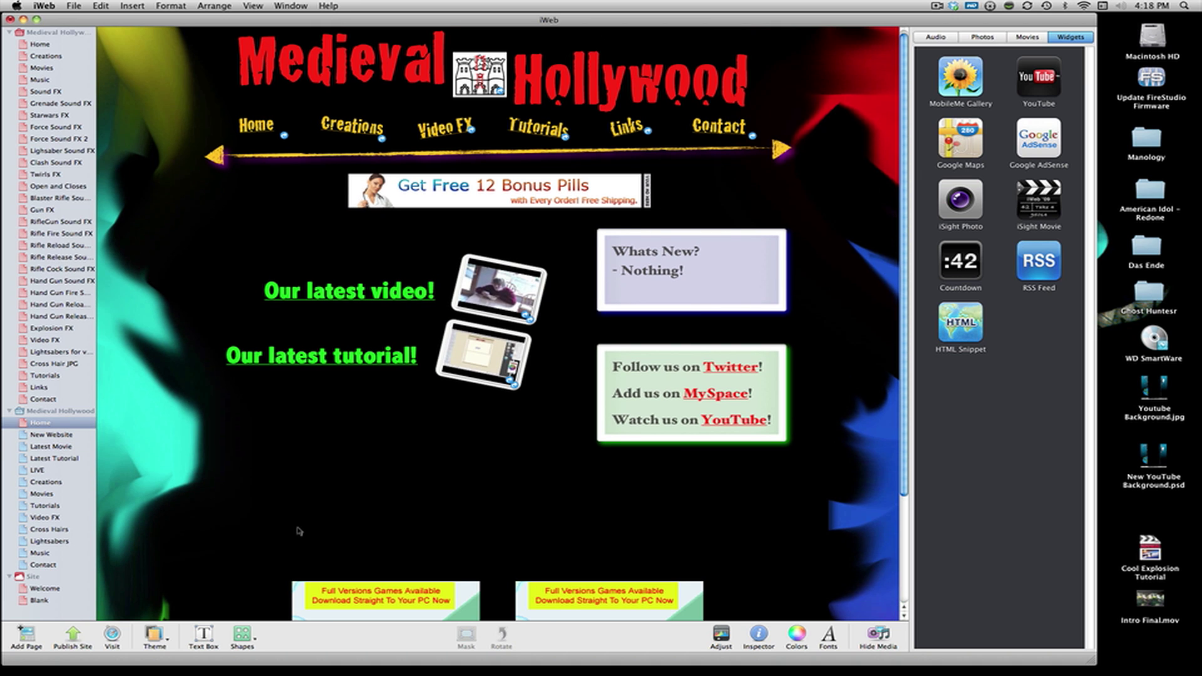